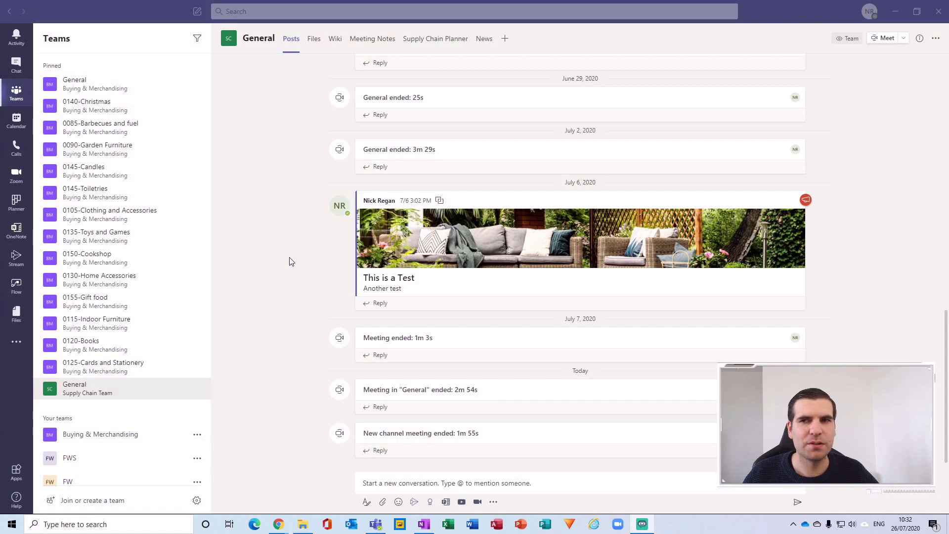
# Start a meeting with Meet from the Supply Chain Team's General channel header.
pyautogui.click(883, 38)
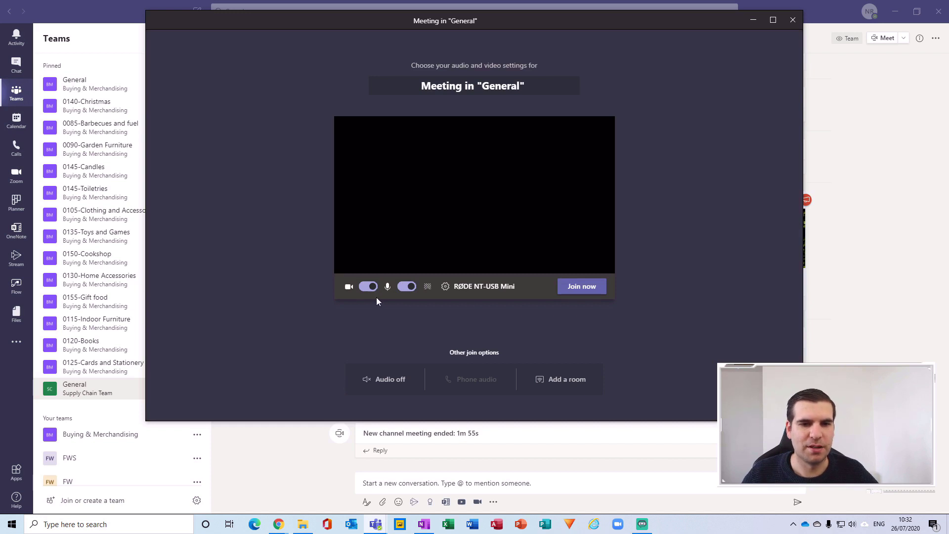
# Turn the microphone off on the pre-join screen and join the meeting.
pyautogui.click(406, 286)
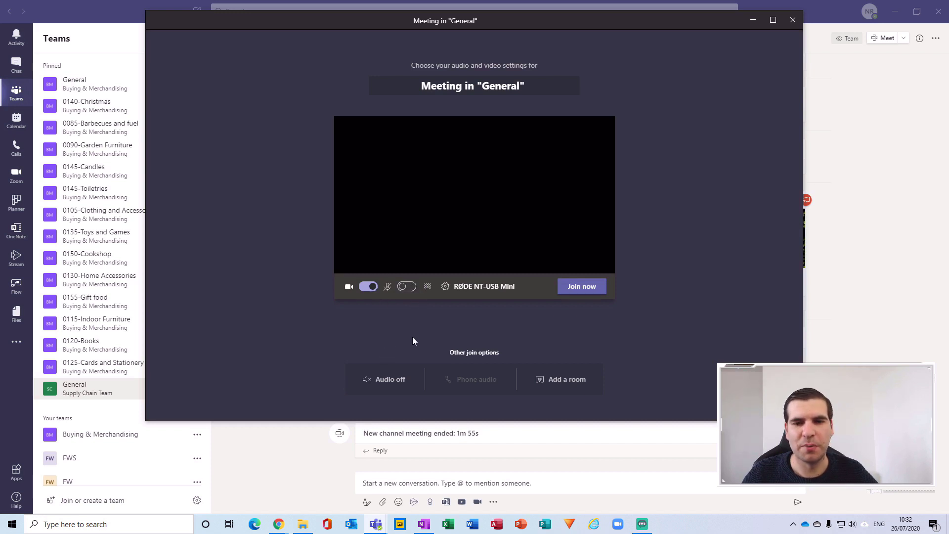
pyautogui.click(582, 288)
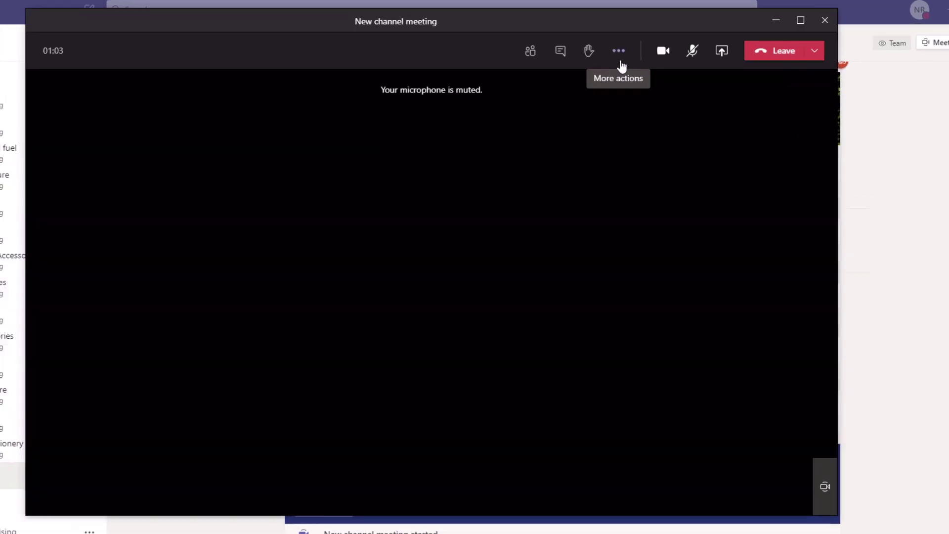
# Check in Device settings that the camera is Logitech StreamCam, then close the panel.
pyautogui.click(595, 74)
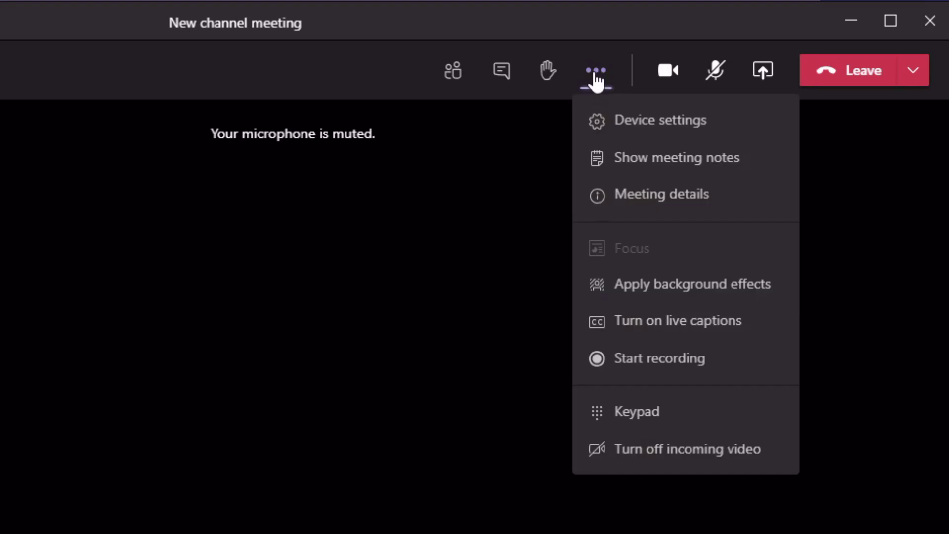
pyautogui.click(646, 130)
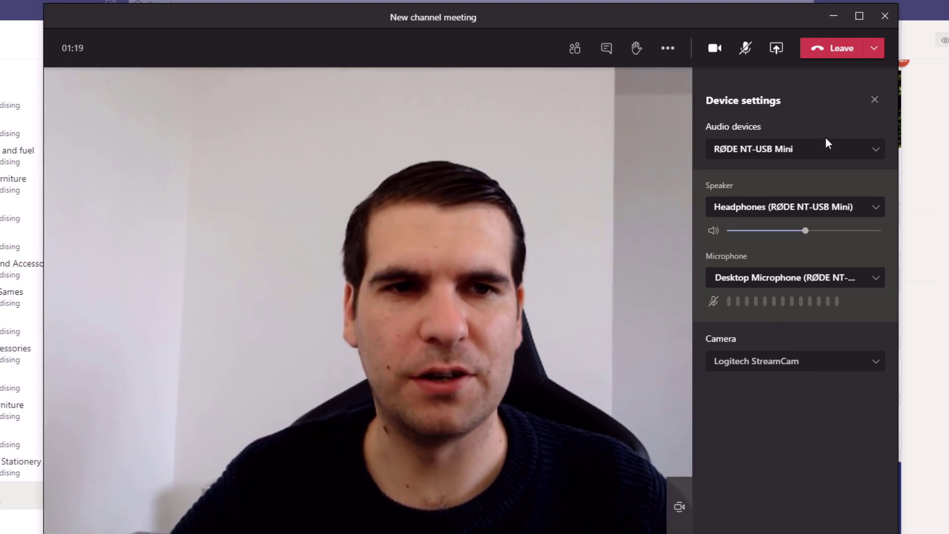
pyautogui.click(874, 99)
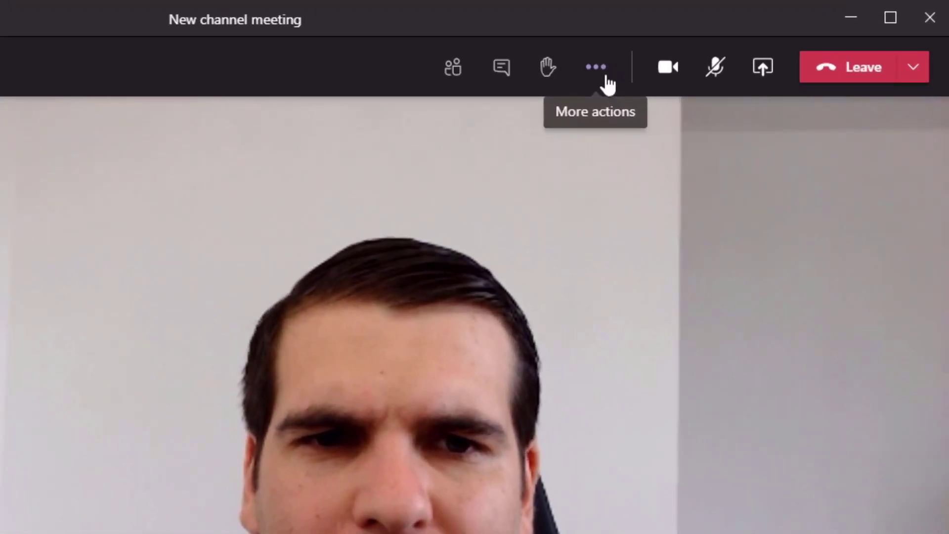
pyautogui.click(640, 55)
pyautogui.click(669, 112)
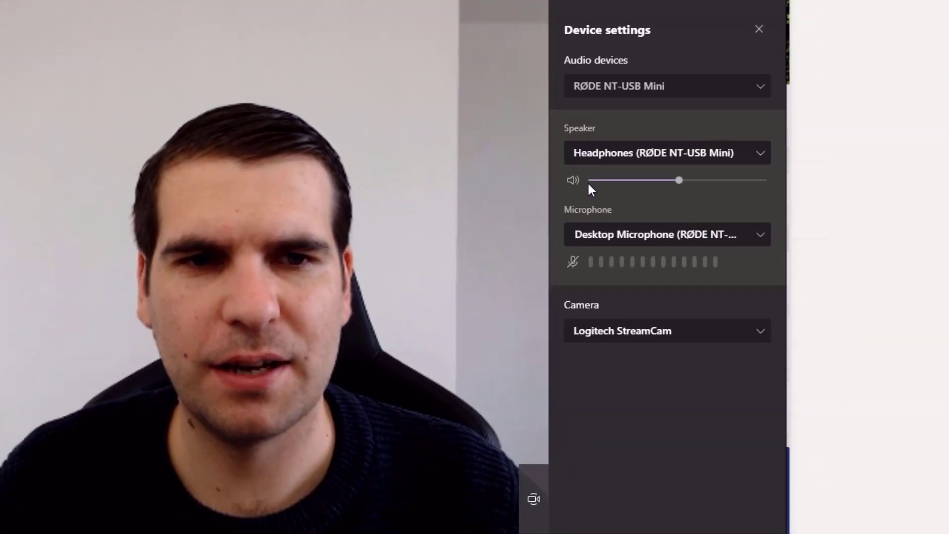
pyautogui.click(759, 335)
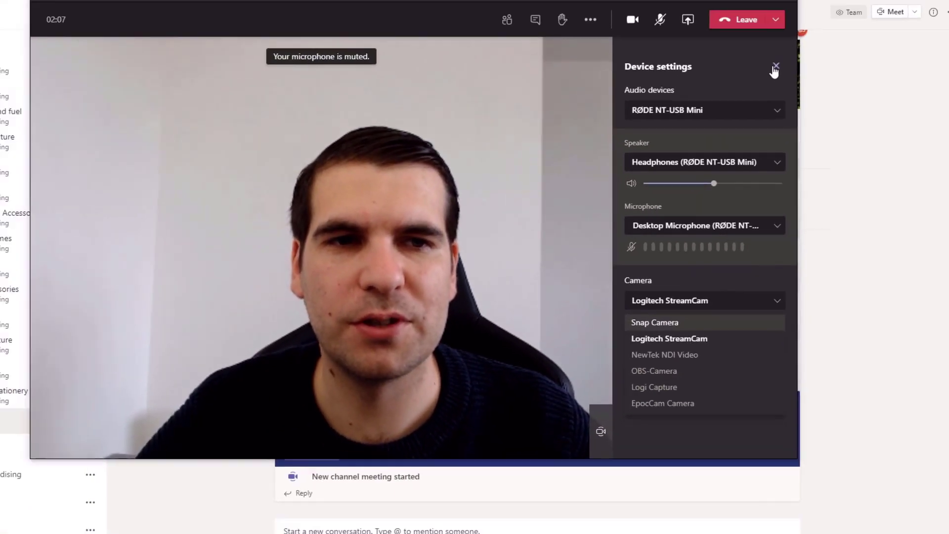
pyautogui.click(759, 29)
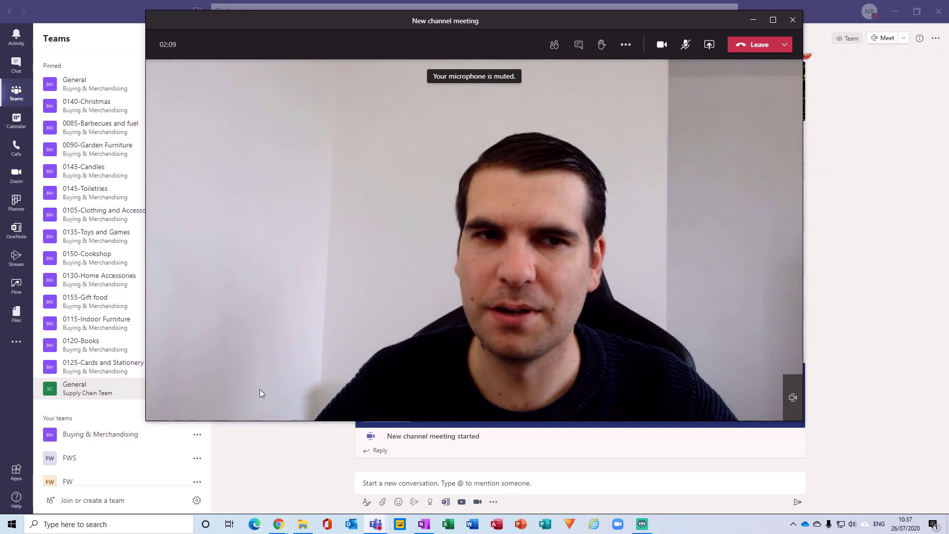
# Go to Windows Settings > Privacy > Camera and snap the window to half the screen.
pyautogui.click(11, 525)
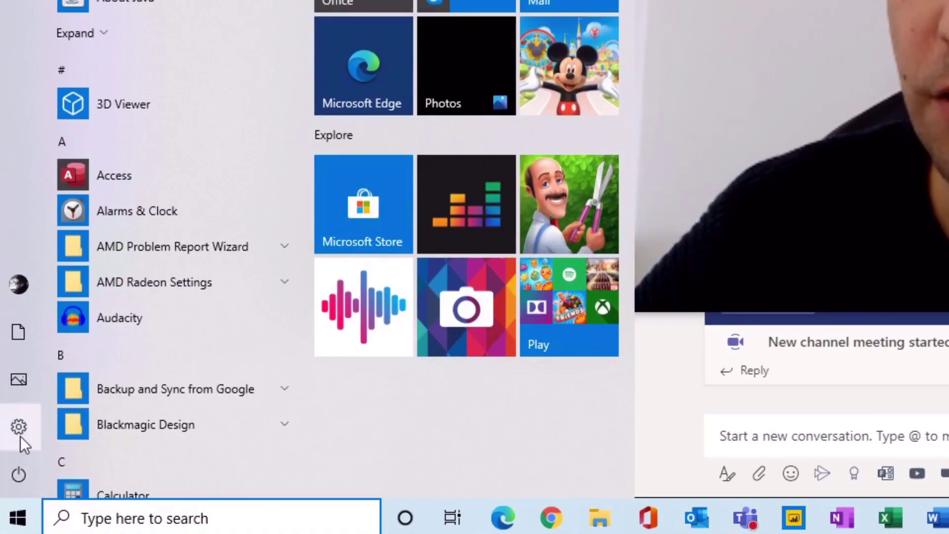
pyautogui.click(19, 429)
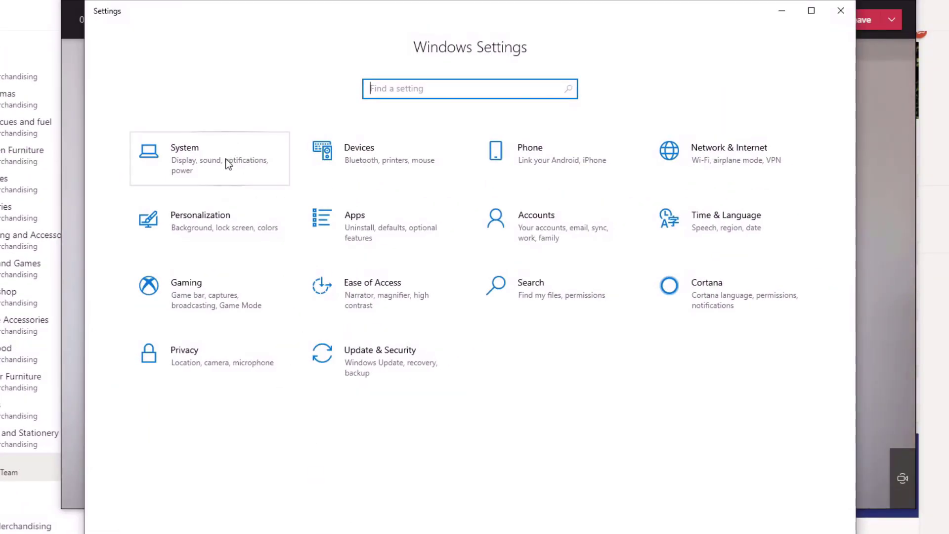
pyautogui.click(192, 358)
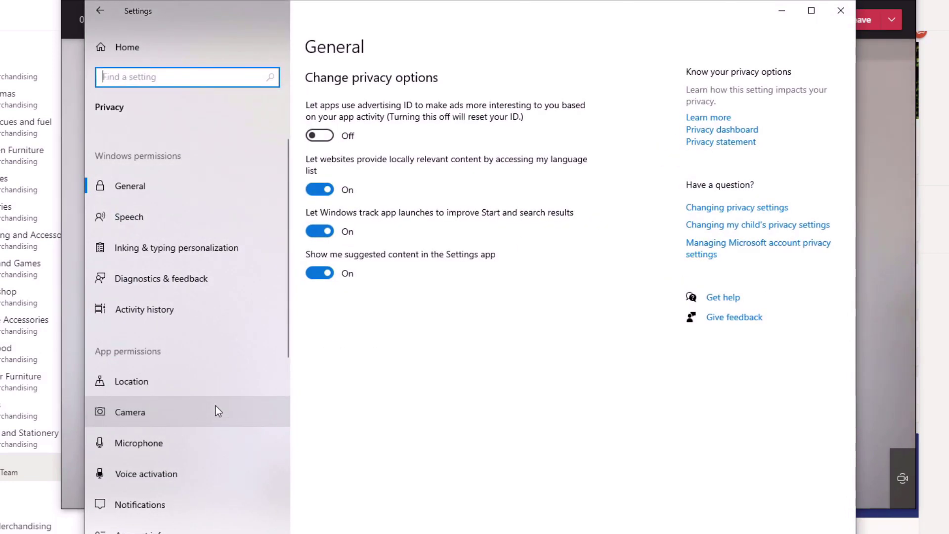
pyautogui.click(134, 414)
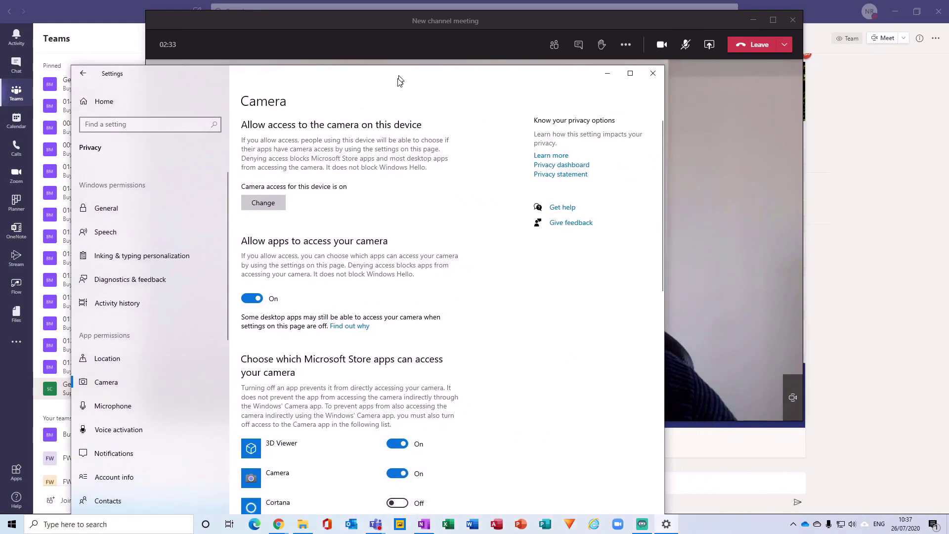
pyautogui.moveTo(400, 80); pyautogui.dragTo(947, 25)
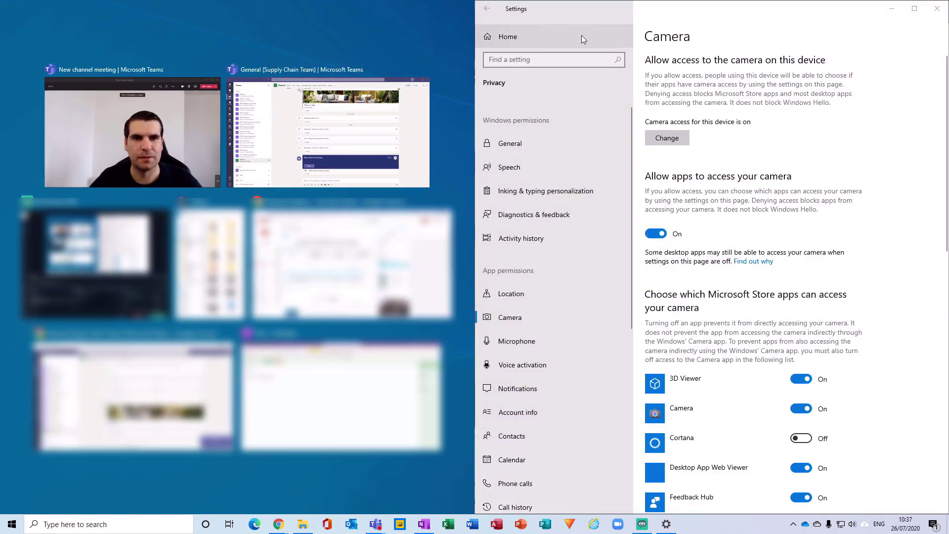
# Put Teams beside Settings, then switch apps' camera access off and back on while checking the meeting video.
pyautogui.click(591, 16)
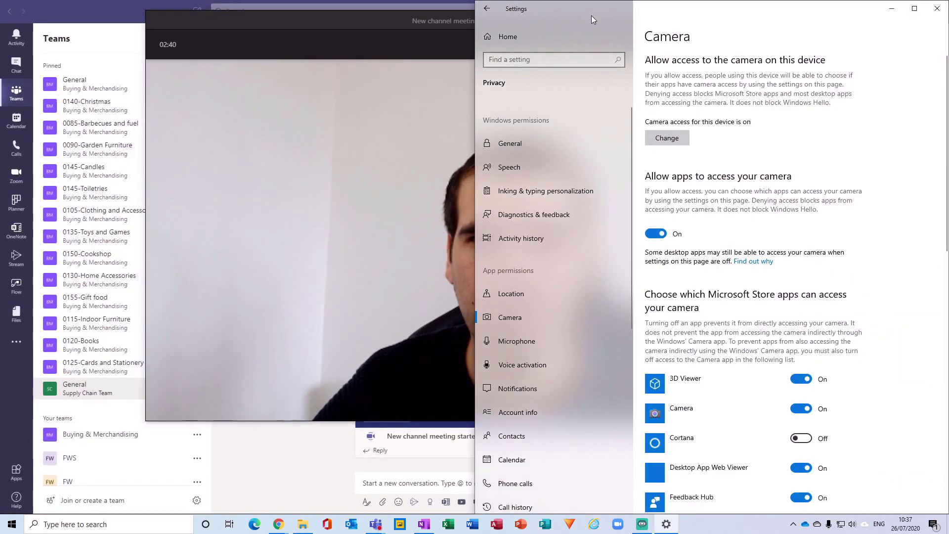
pyautogui.click(661, 239)
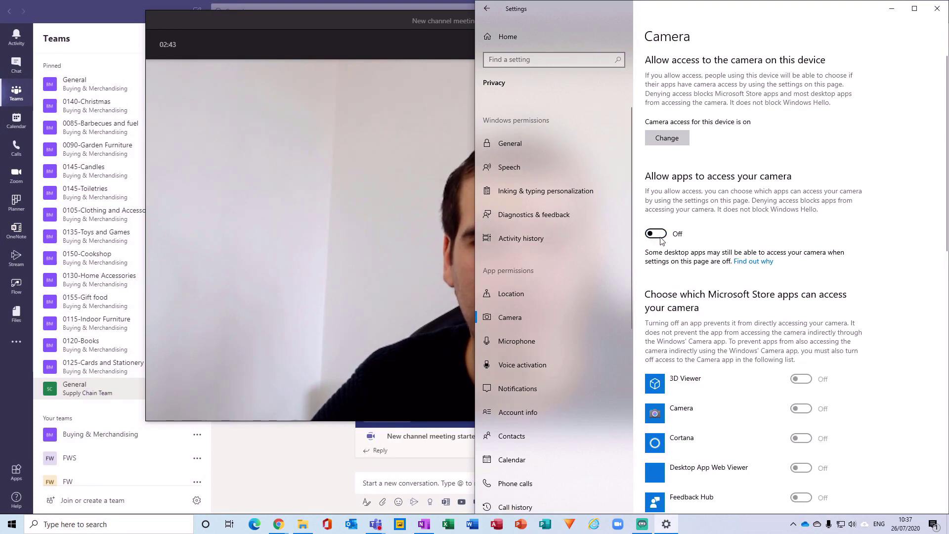
pyautogui.click(339, 25)
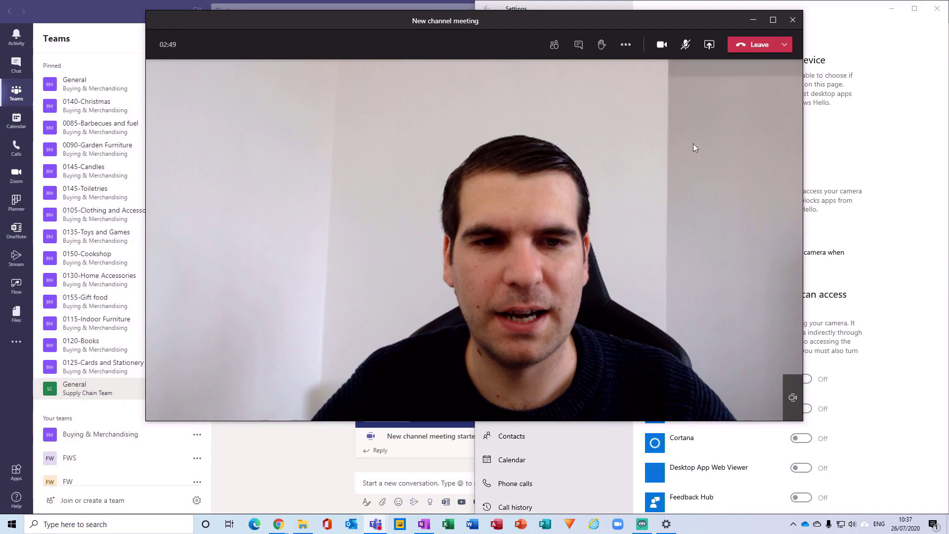
pyautogui.click(837, 12)
pyautogui.click(656, 234)
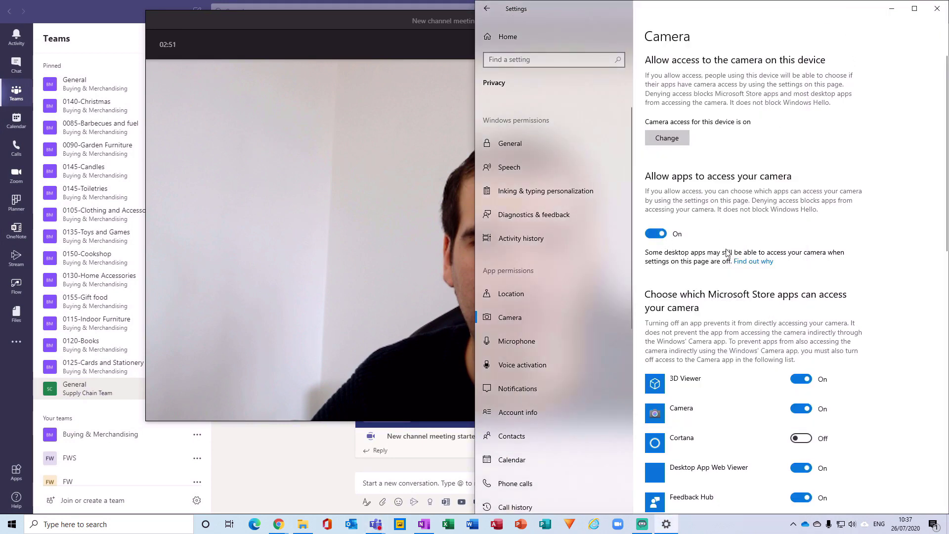
pyautogui.click(380, 20)
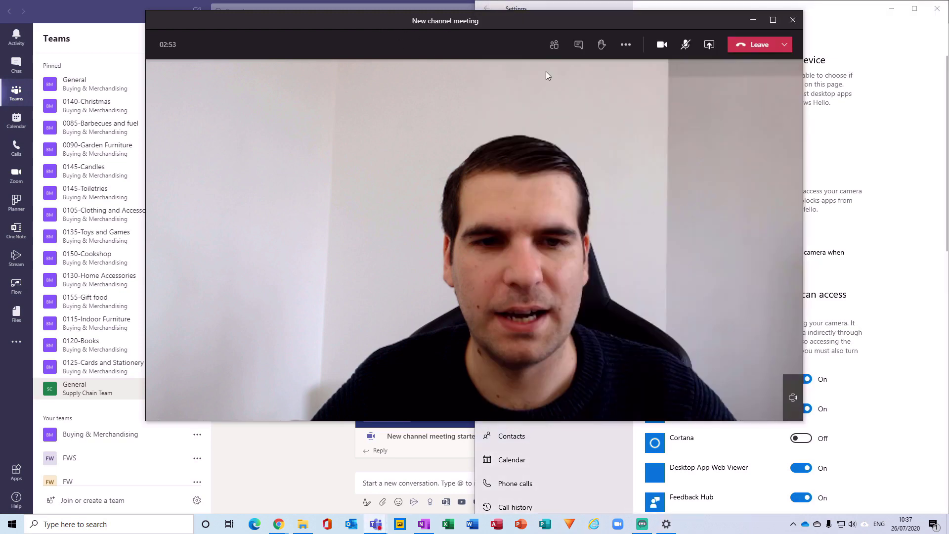
# Switch the meeting camera to NewTek NDI Video, back to Logitech StreamCam, then return to Settings.
pyautogui.click(624, 46)
pyautogui.click(651, 70)
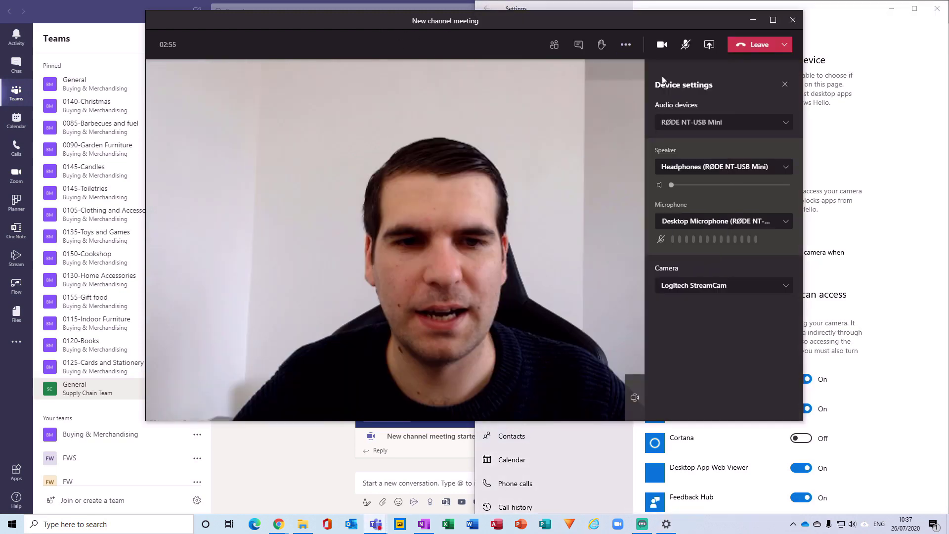
pyautogui.click(718, 292)
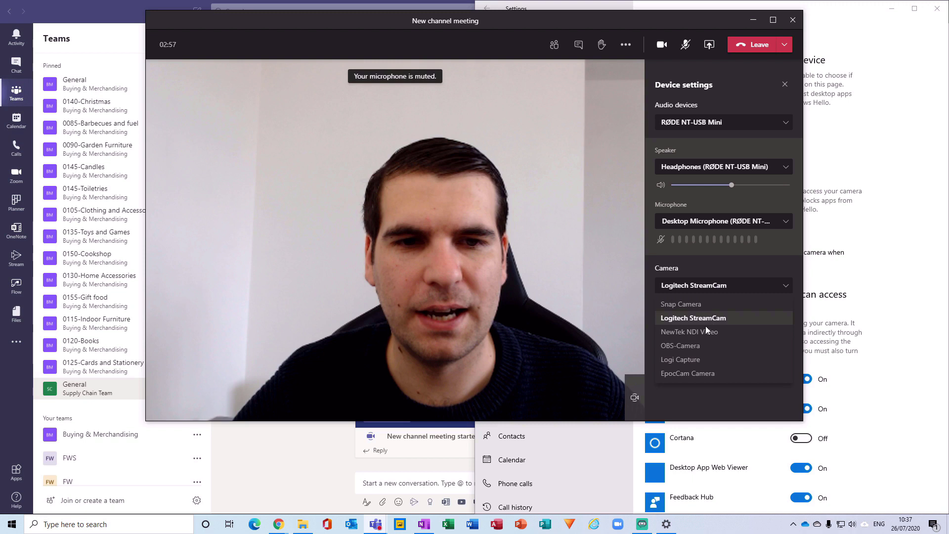
pyautogui.click(712, 286)
pyautogui.click(742, 318)
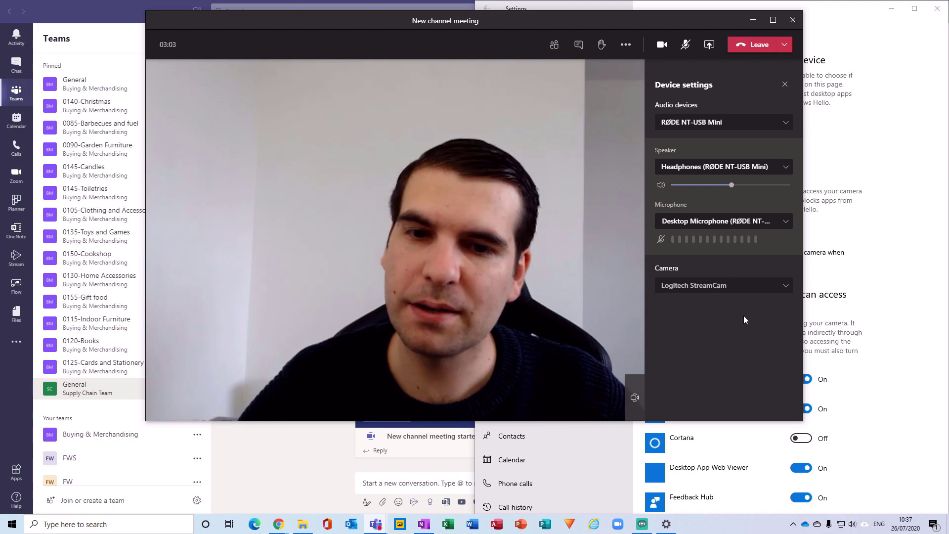
pyautogui.click(784, 84)
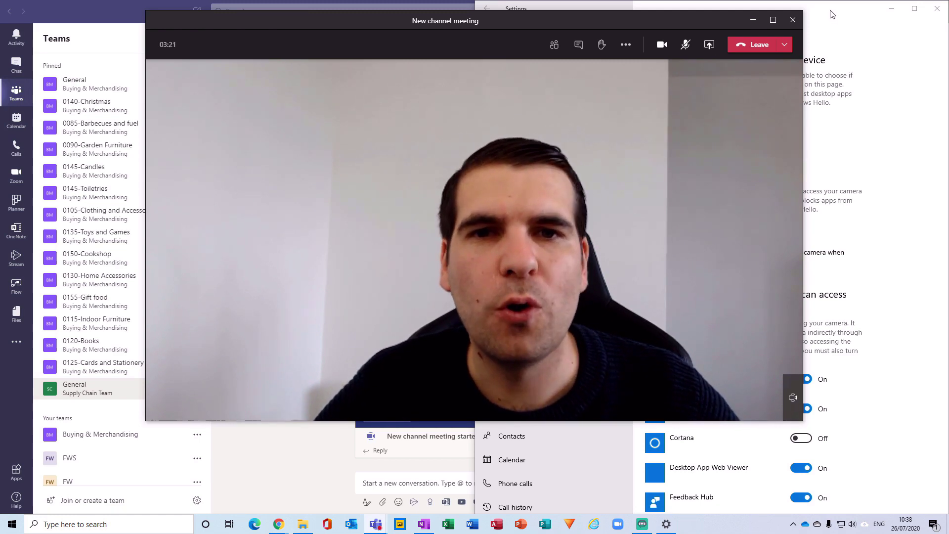
pyautogui.hotkey('alt', 'Tab')
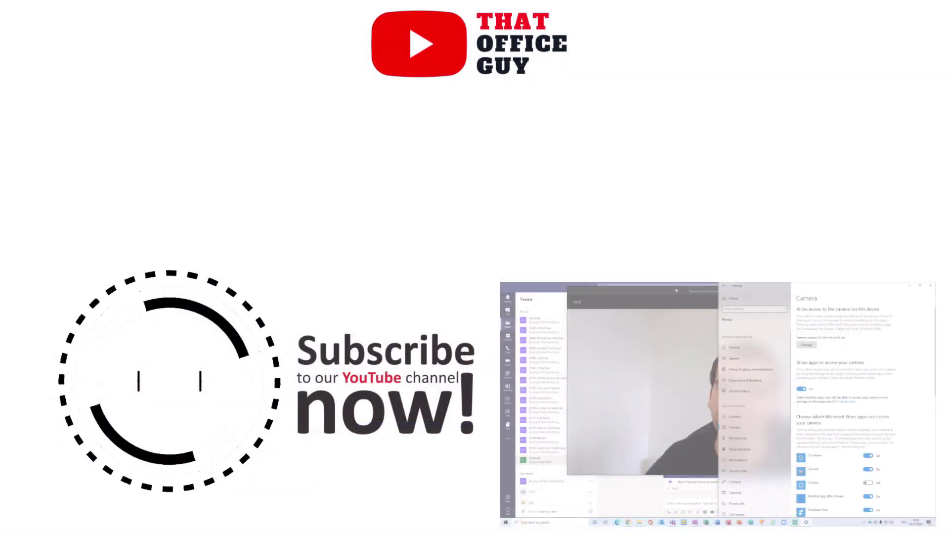
# Bring the meeting forward and show Device settings with Logitech StreamCam beside the live video.
pyautogui.click(675, 290)
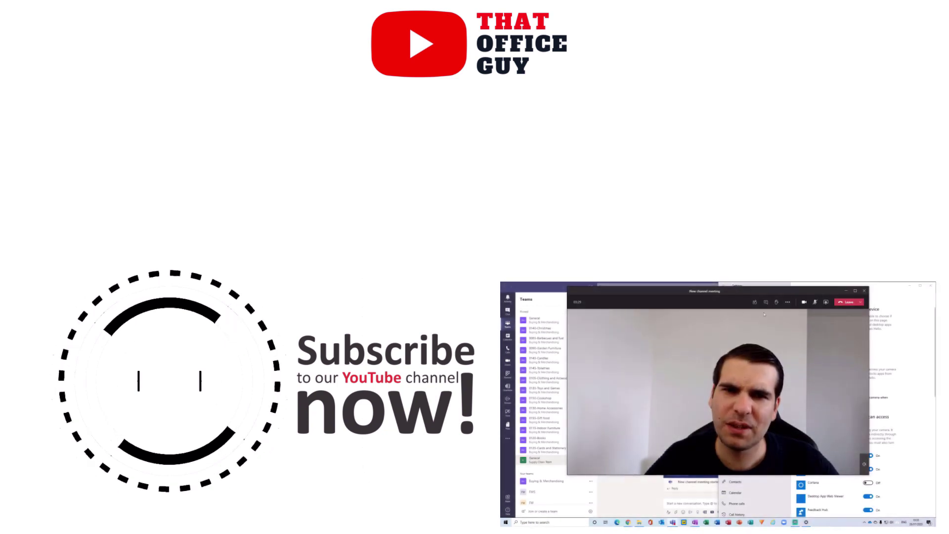
pyautogui.click(787, 305)
pyautogui.click(807, 321)
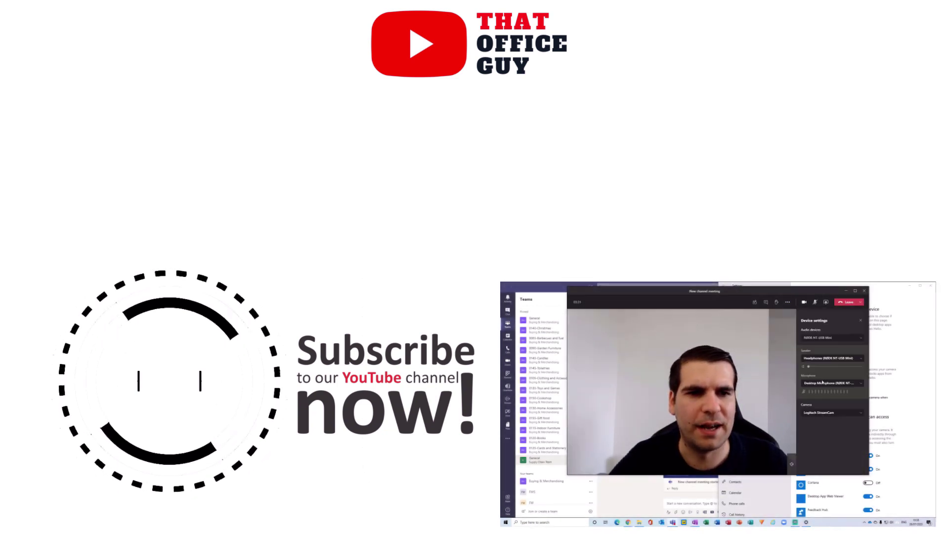